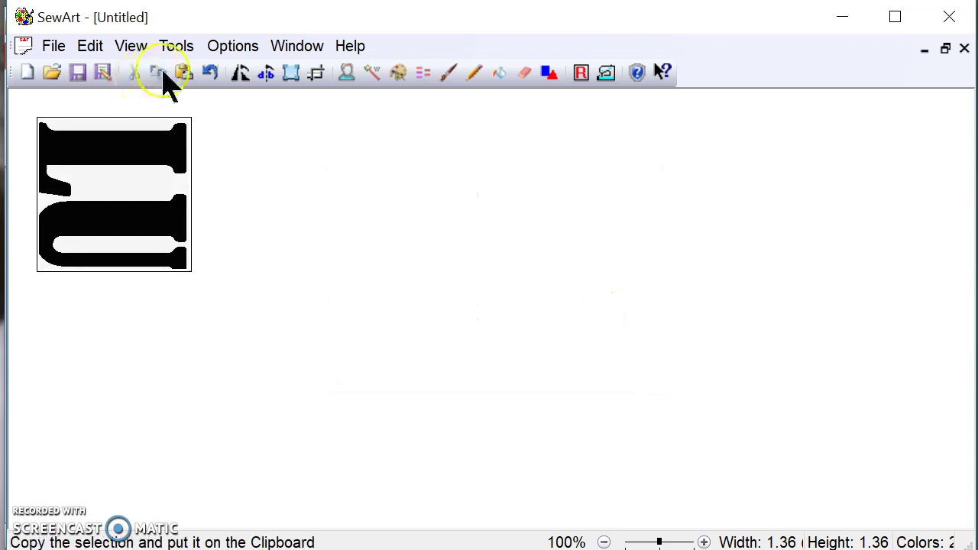
Step: Resize the image to 3.90 by 3.90 inches with the aspect ratio locked
left_click(290, 76)
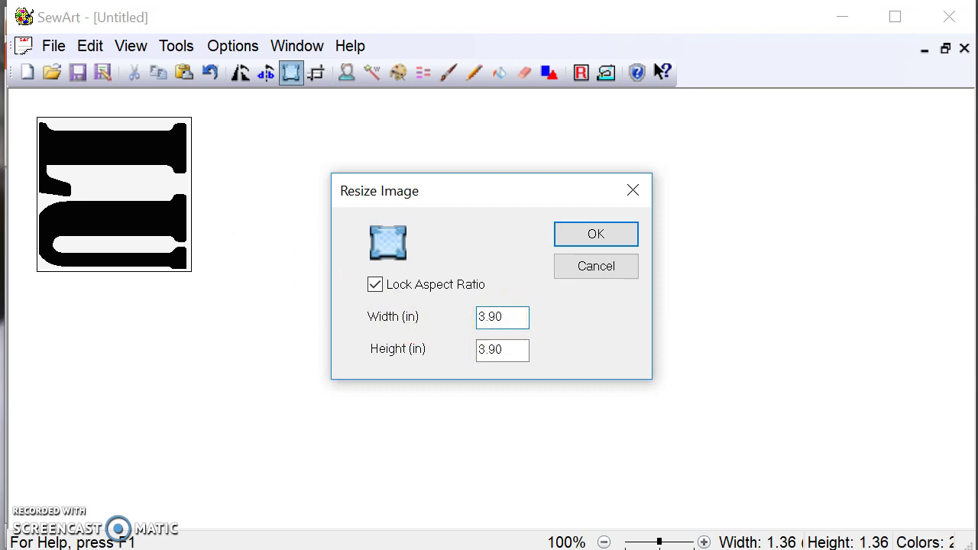
key("Return")
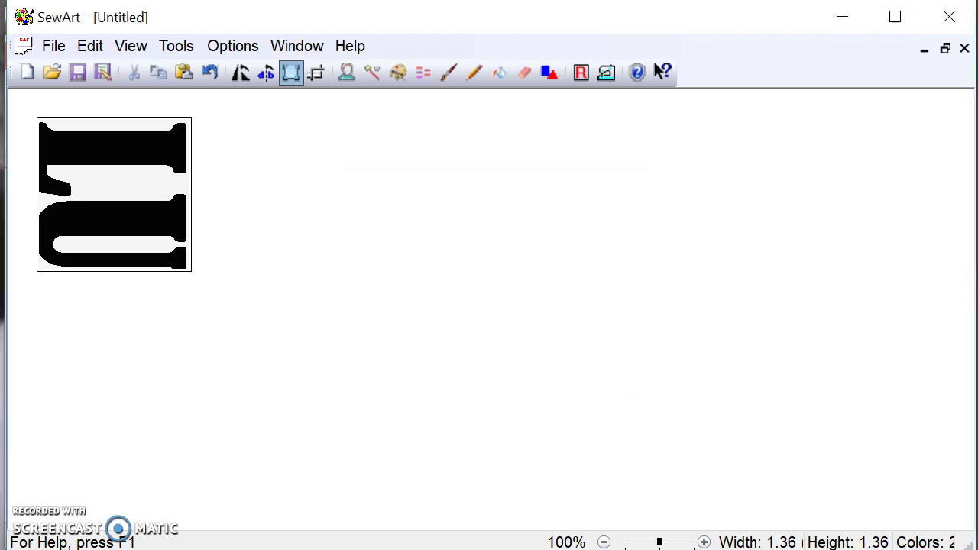
left_click(291, 73)
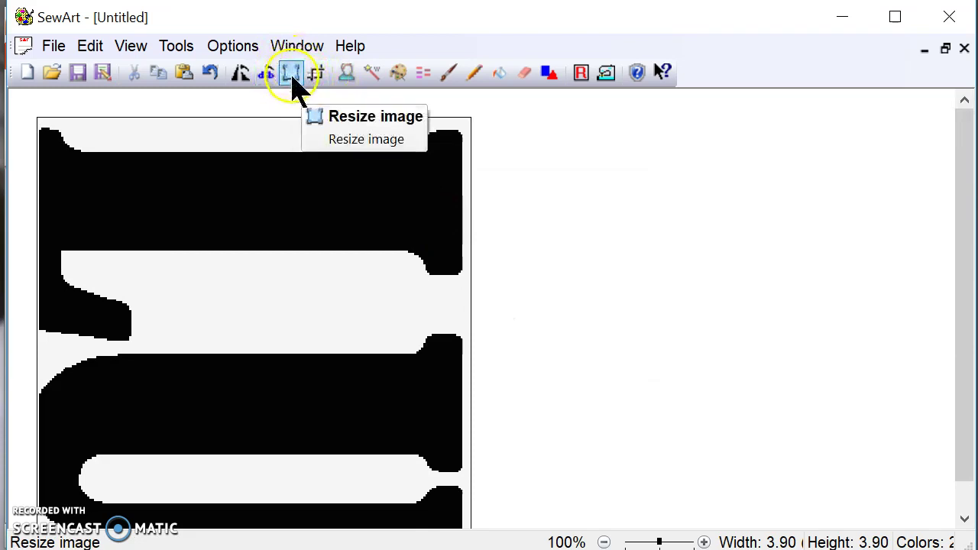
left_click(291, 73)
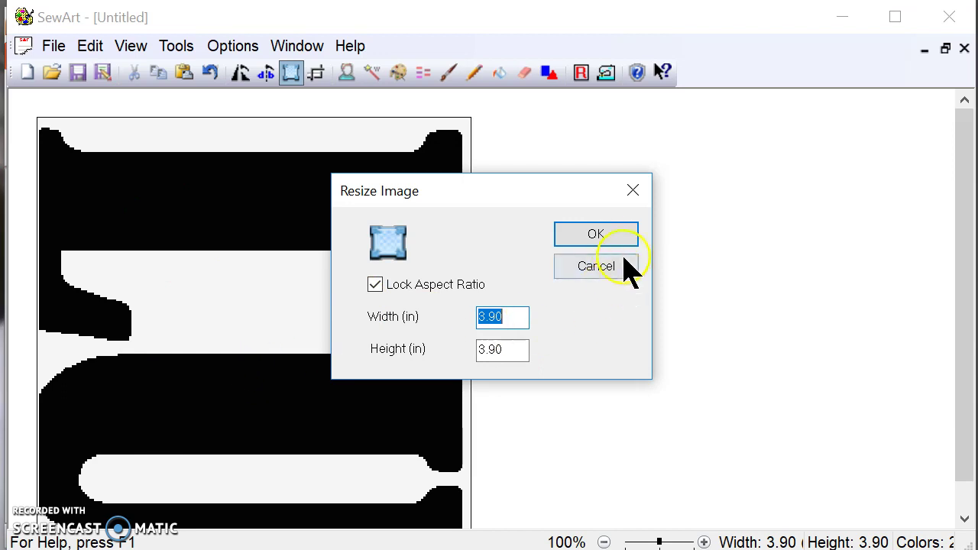
left_click(596, 234)
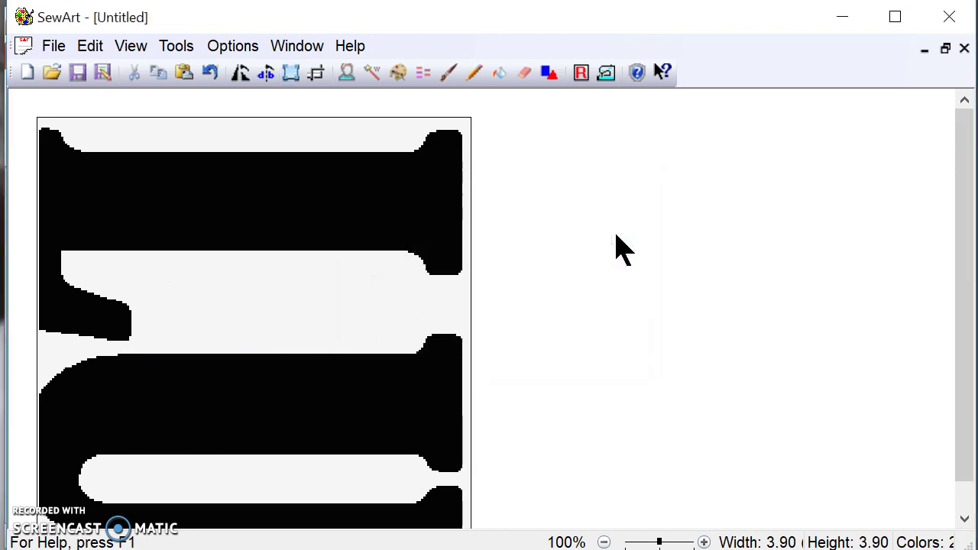
Step: Convert the image to stitches, applying Fill stitches with the 19 Default1 pattern to both black letters
left_click(177, 47)
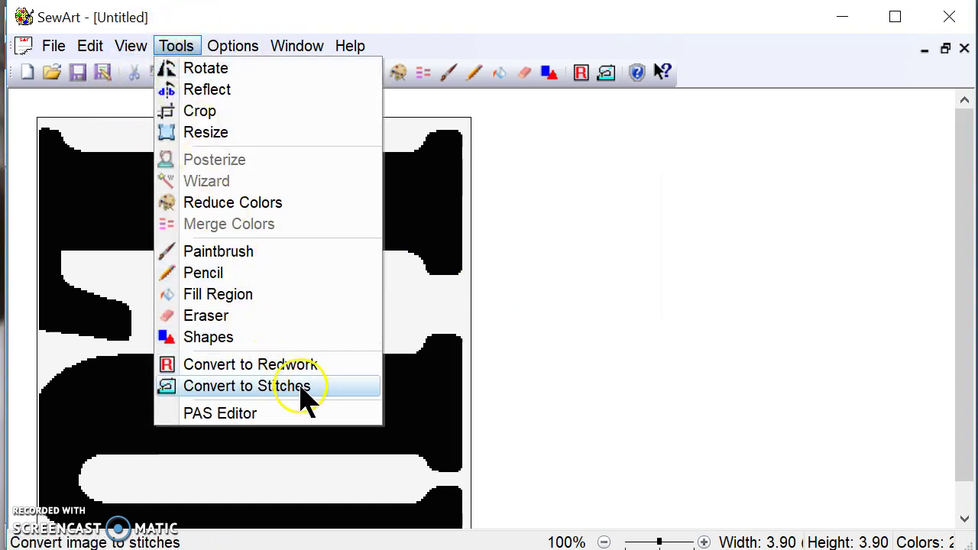
left_click(246, 390)
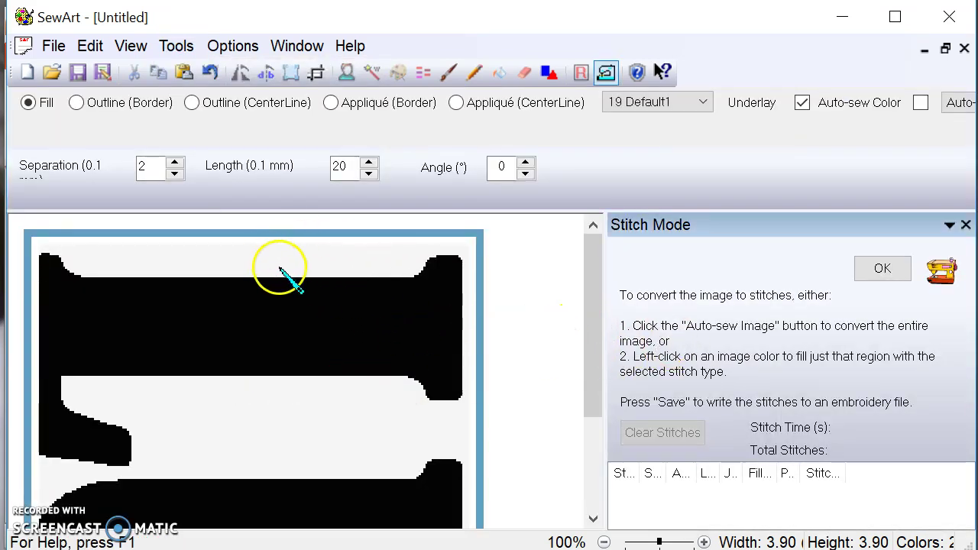
left_click(258, 321)
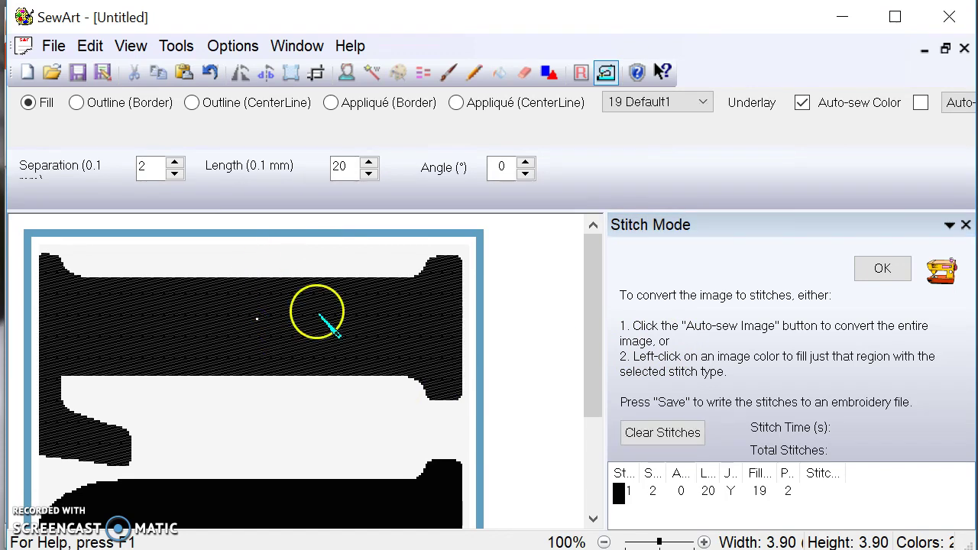
left_click(444, 478)
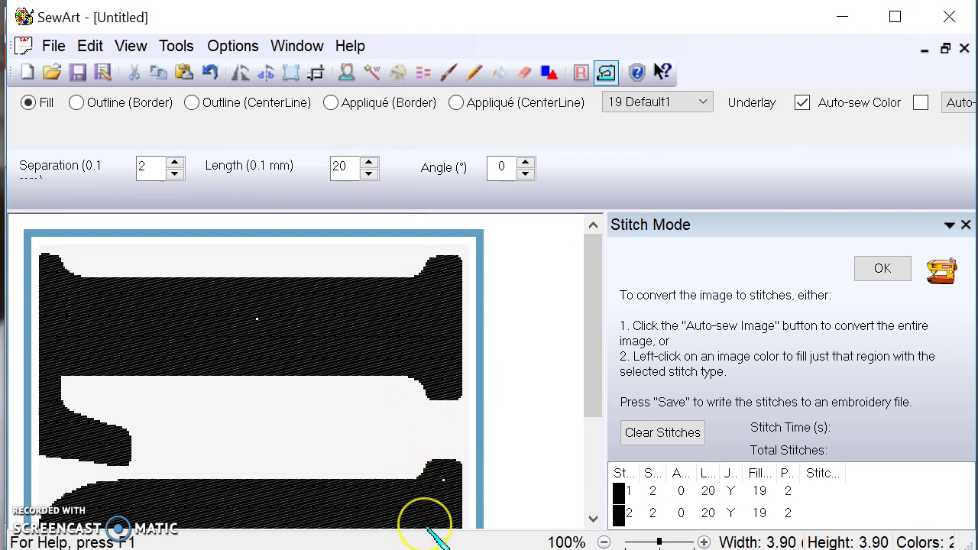
scroll(428, 529, "down", 1)
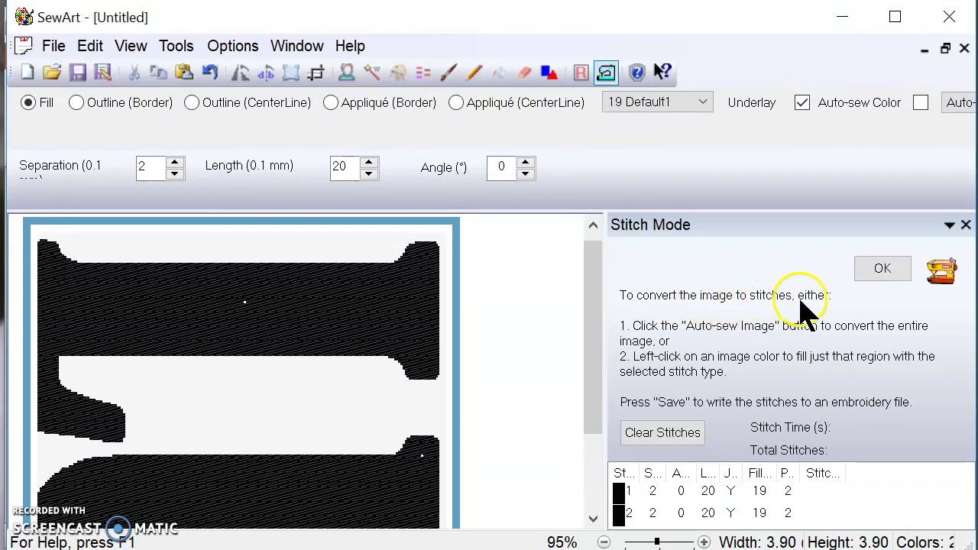
Step: Finish the stitching and save the design in Documents as 1234LU, both as a TIF image and a Brother PES embroidery file
left_click(886, 267)
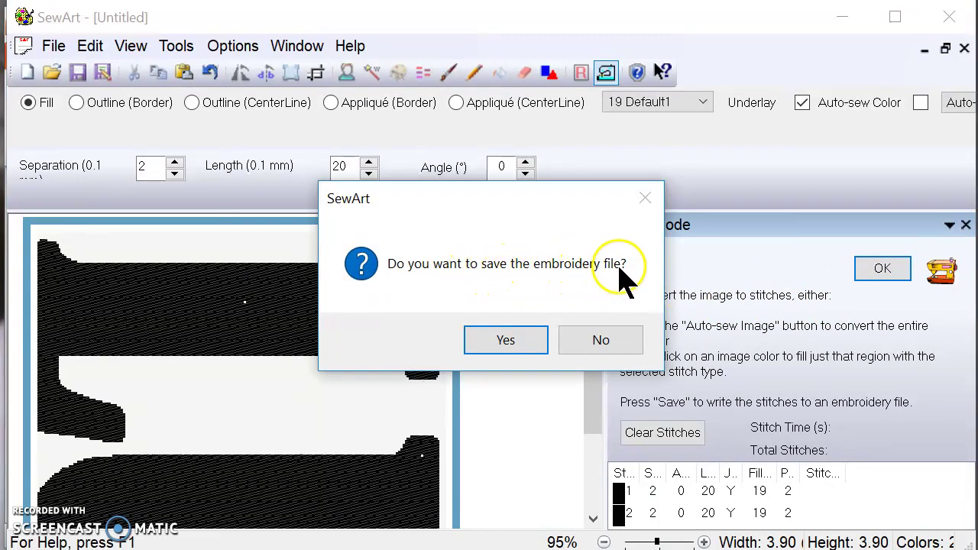
left_click(498, 338)
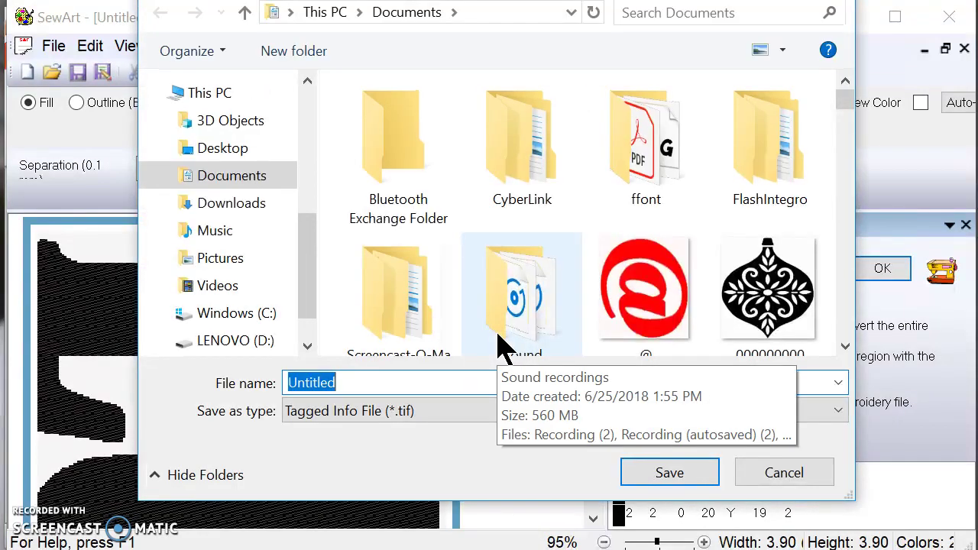
type("1234")
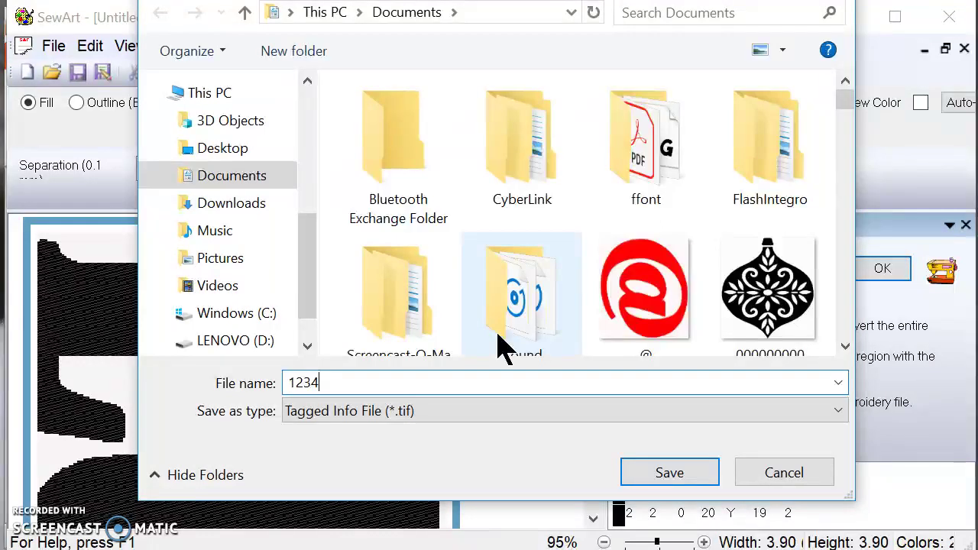
type("LU")
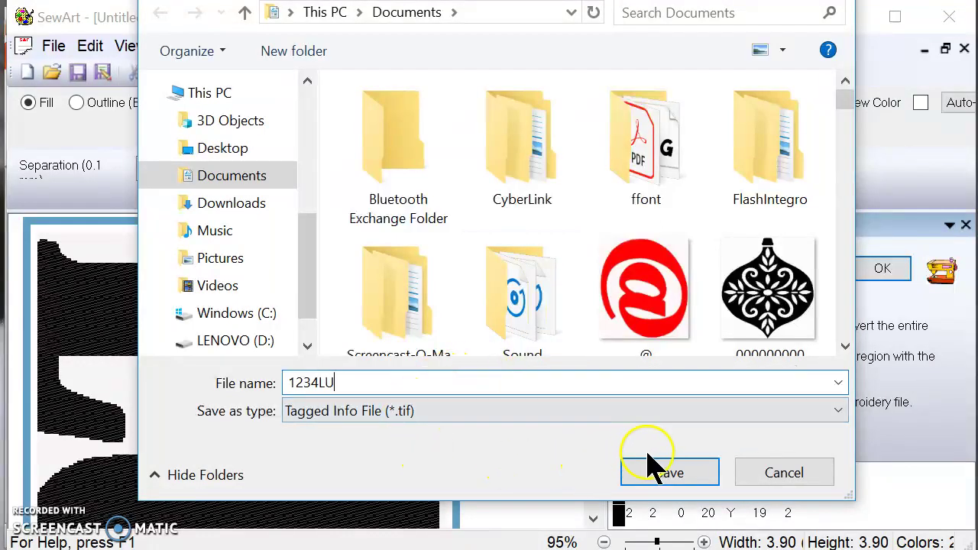
left_click(679, 478)
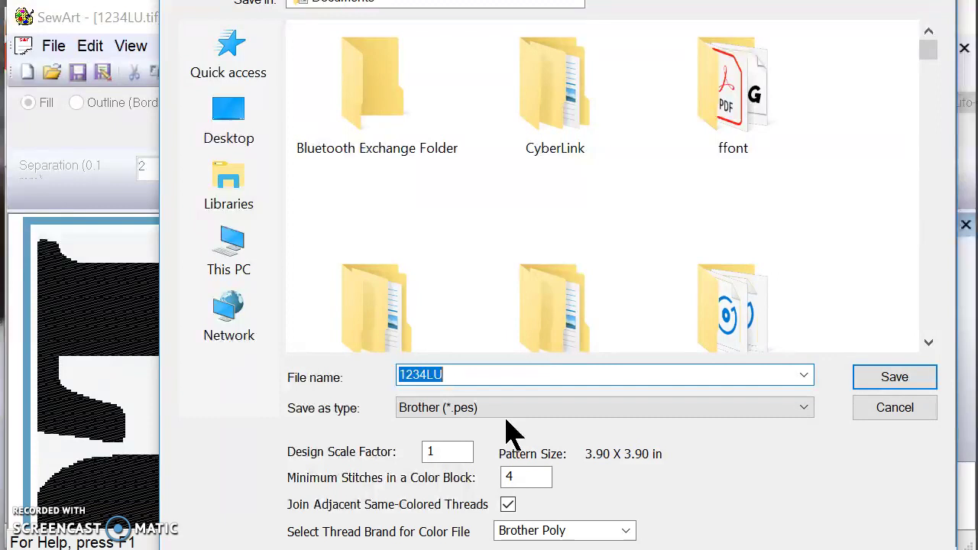
left_click(892, 382)
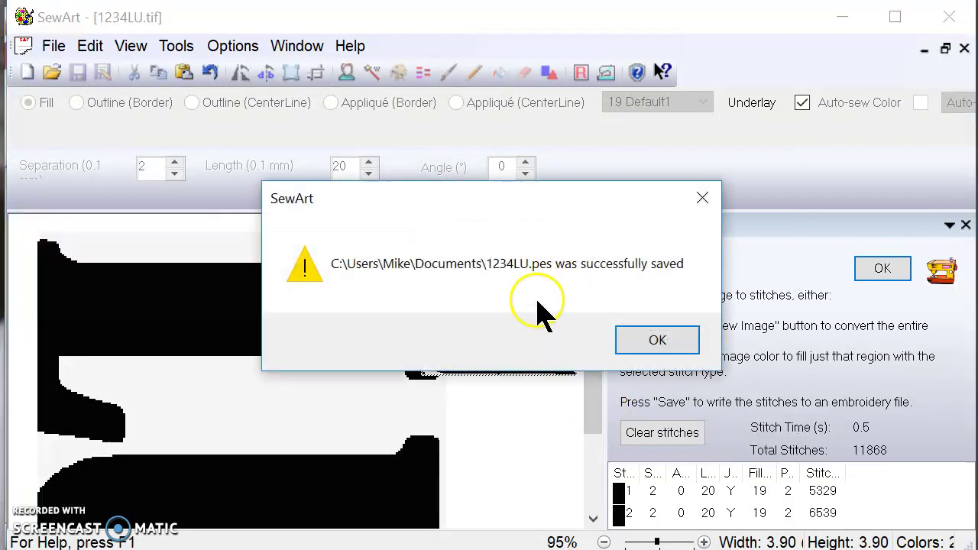
left_click(658, 341)
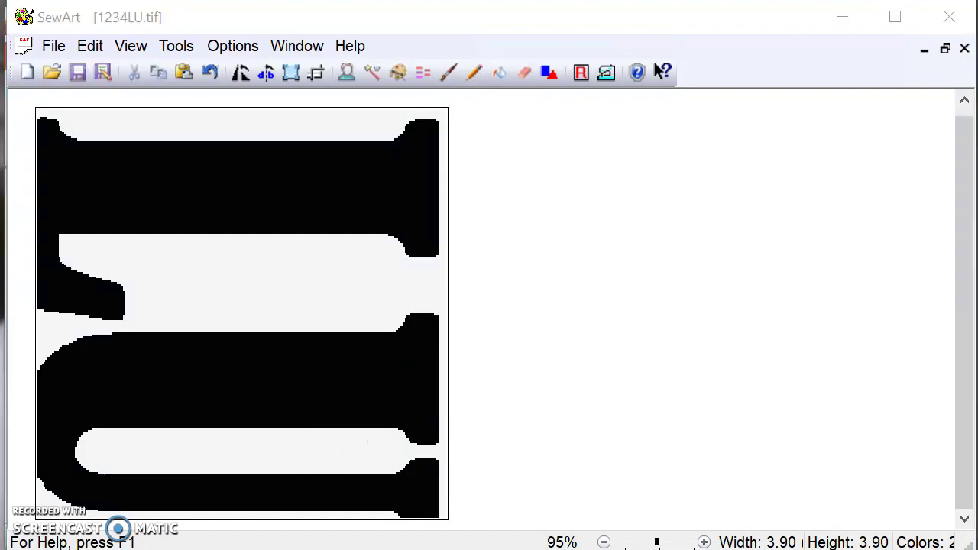
Step: Switch to File Explorer and search for 1234
mouse_move(130, 549)
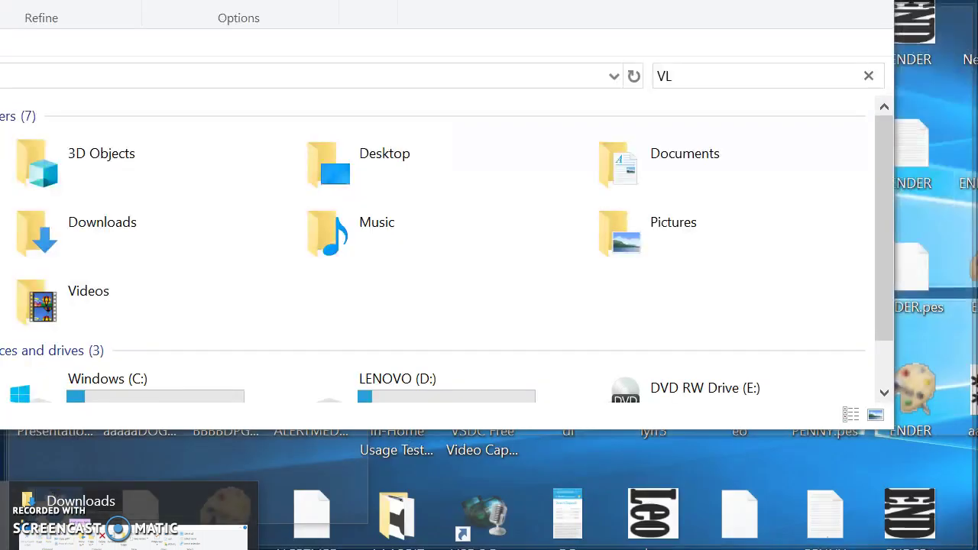
left_click(134, 527)
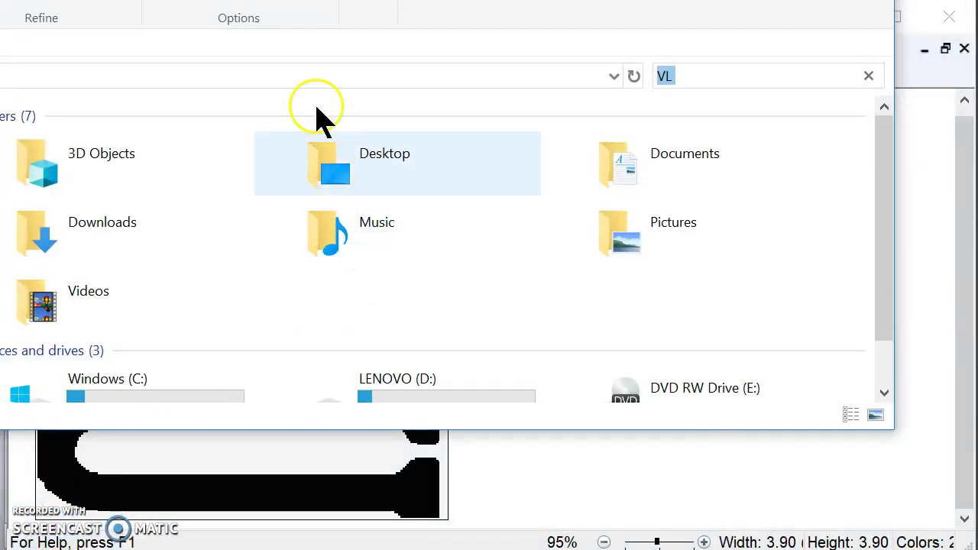
left_click_drag(458, 0, 488, 41)
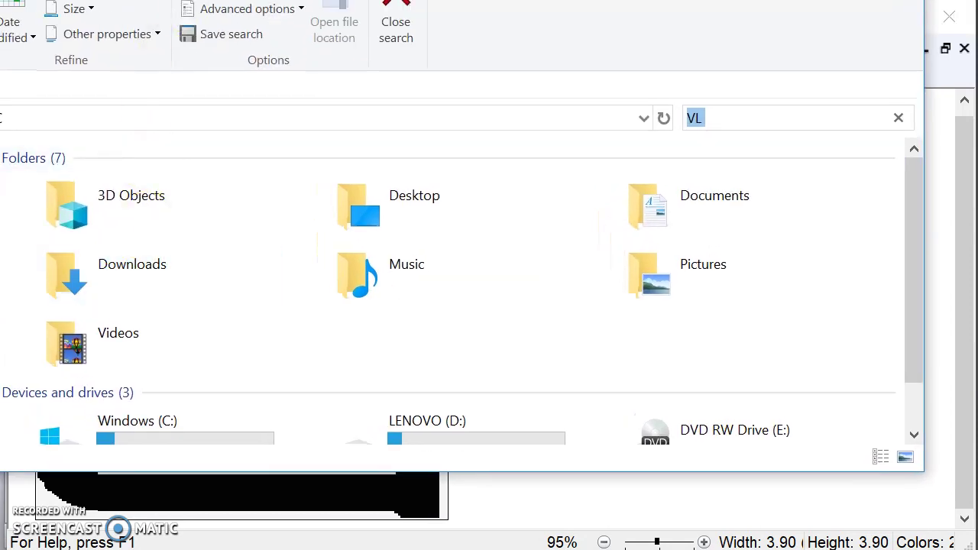
key("BackSpace")
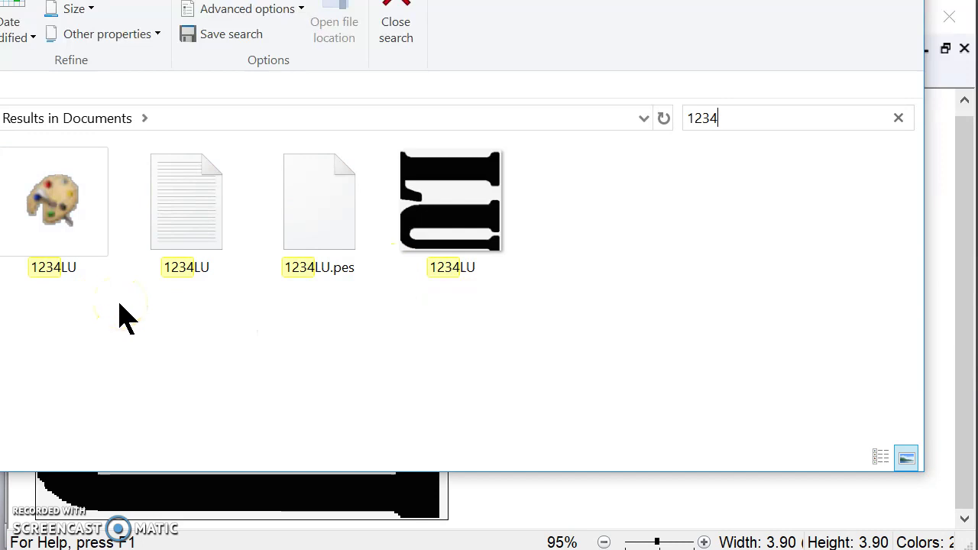
left_click(65, 222)
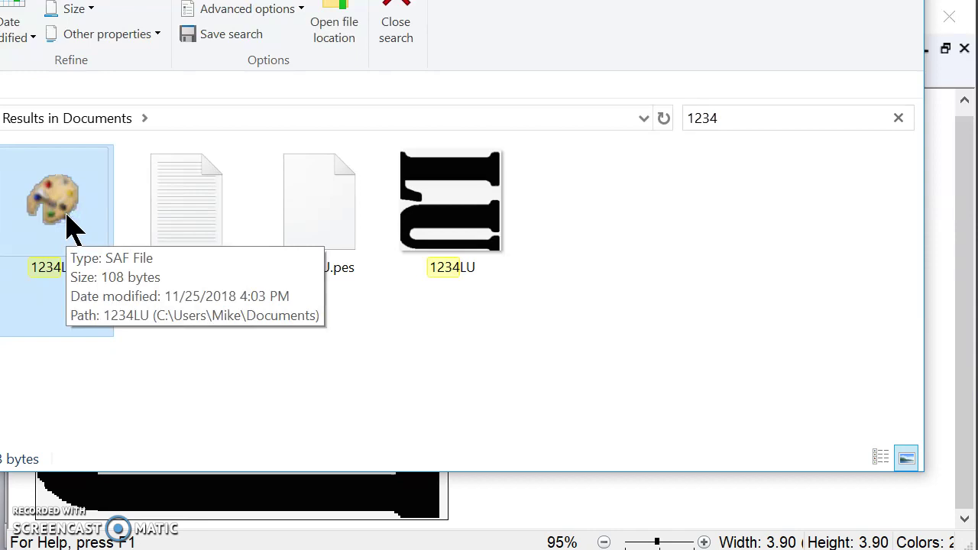
left_click(317, 225)
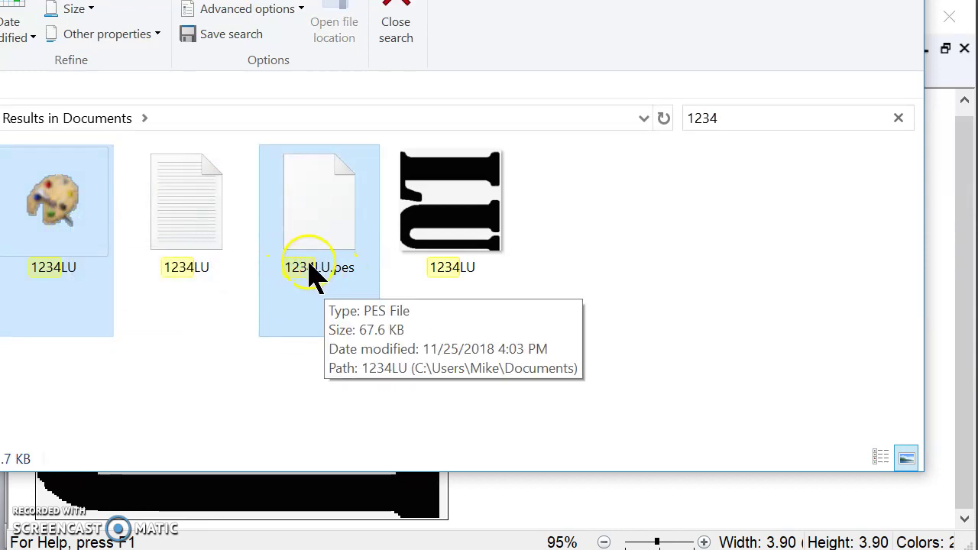
right_click(316, 242)
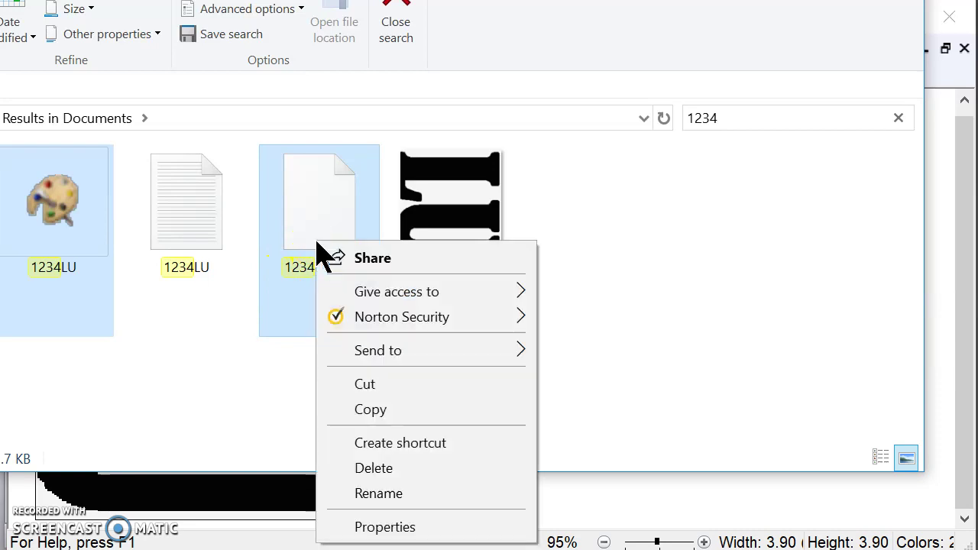
mouse_move(400, 356)
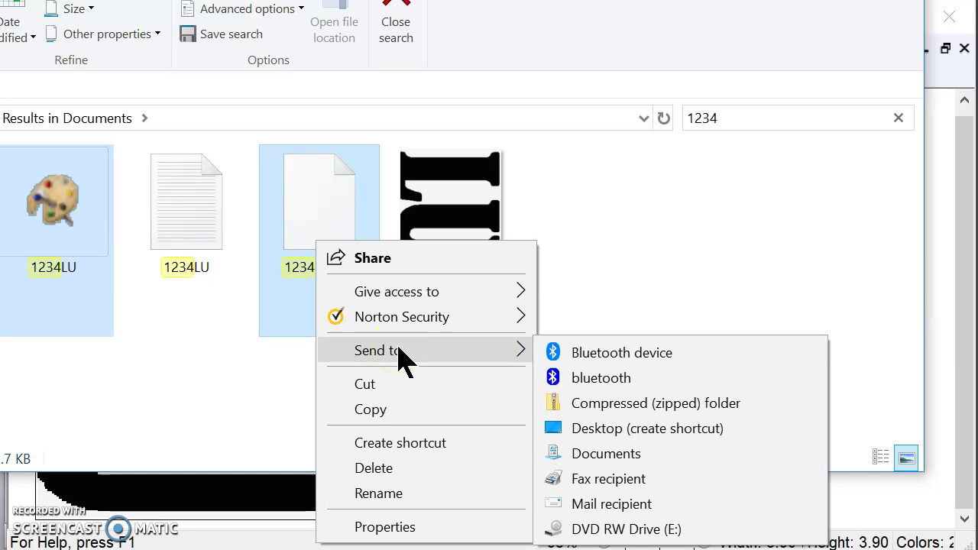
key("Escape")
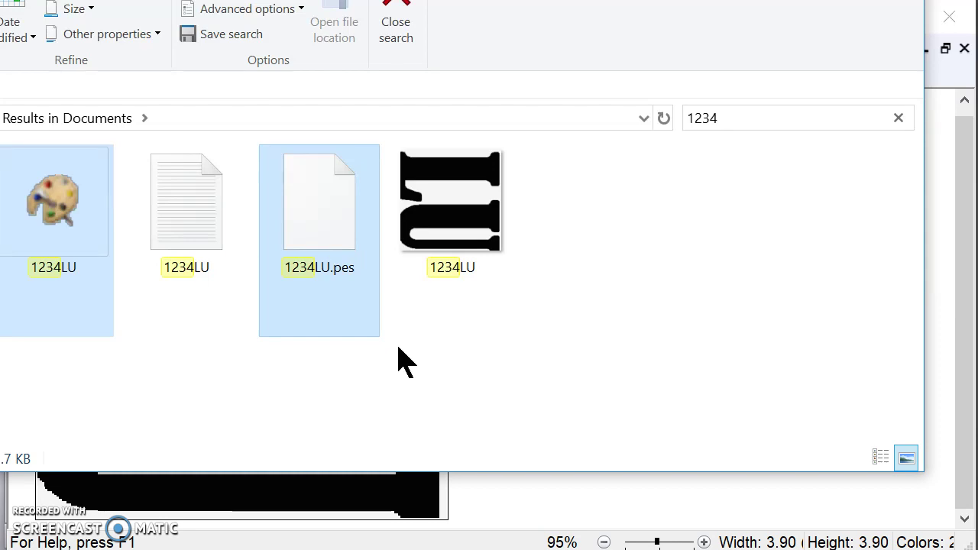
right_click(319, 245)
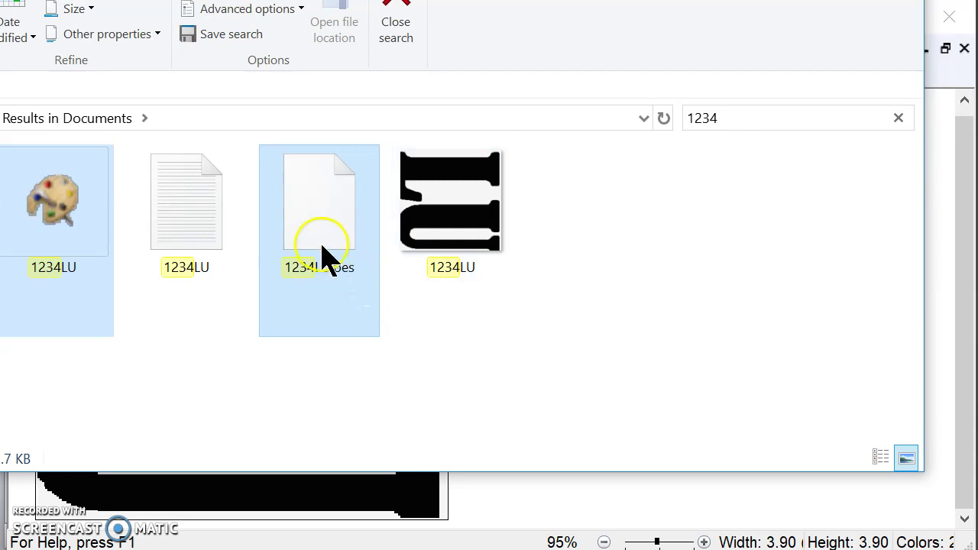
left_click(372, 300)
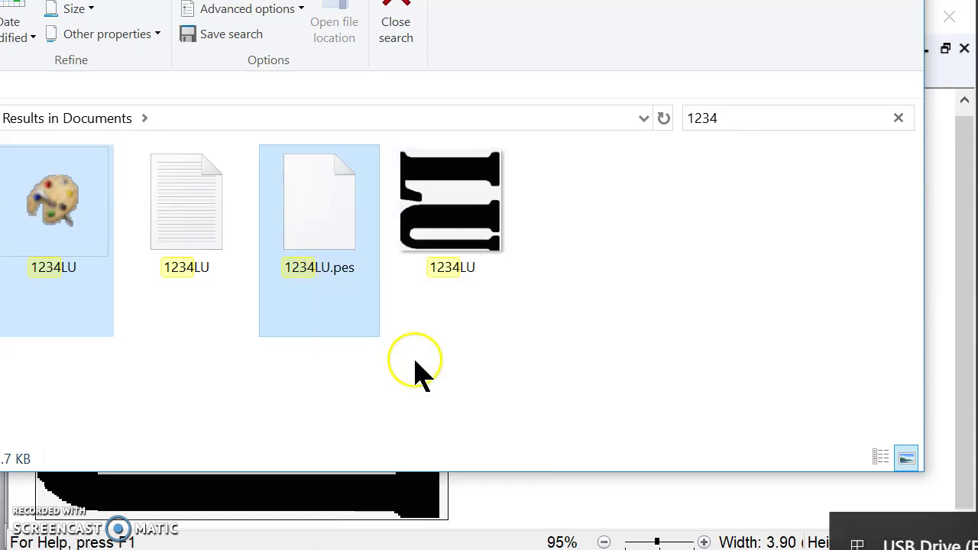
right_click(328, 222)
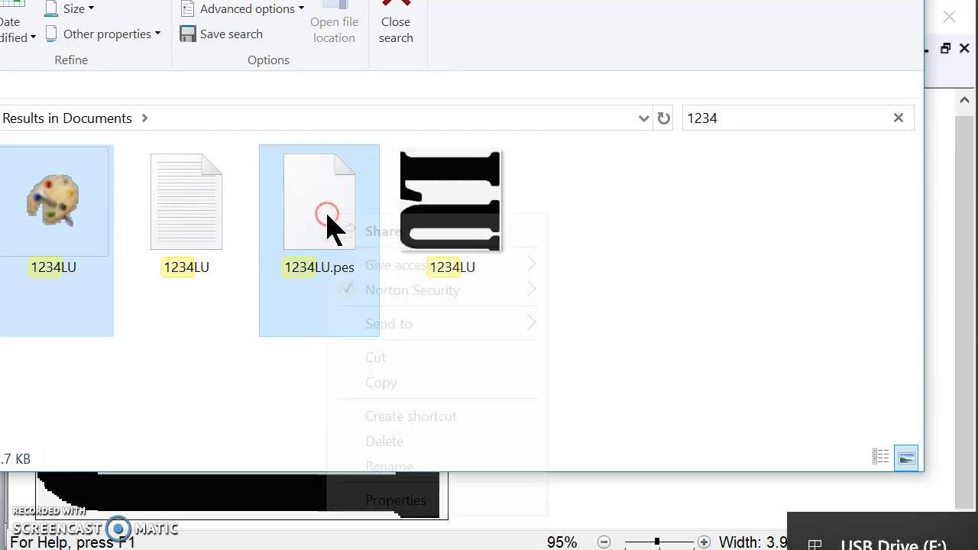
key("Escape")
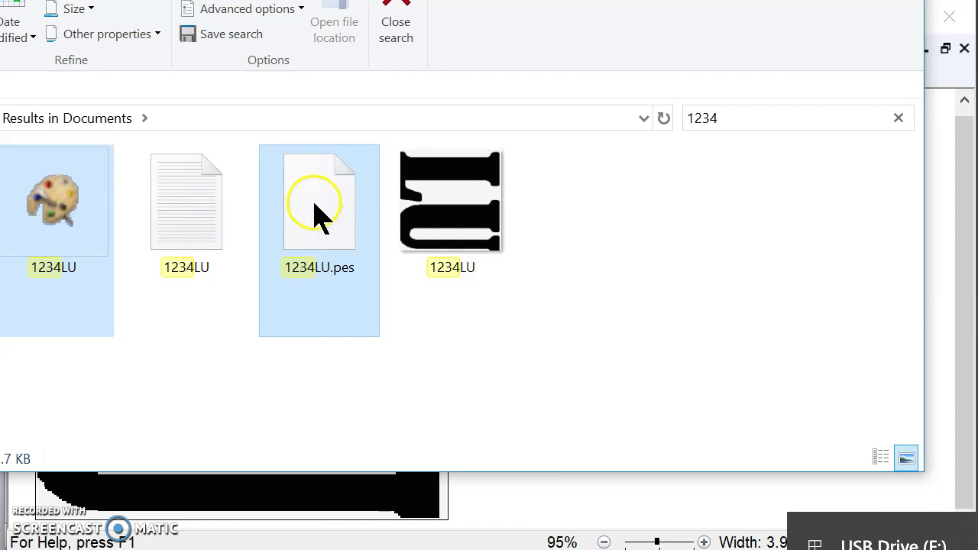
right_click(314, 205)
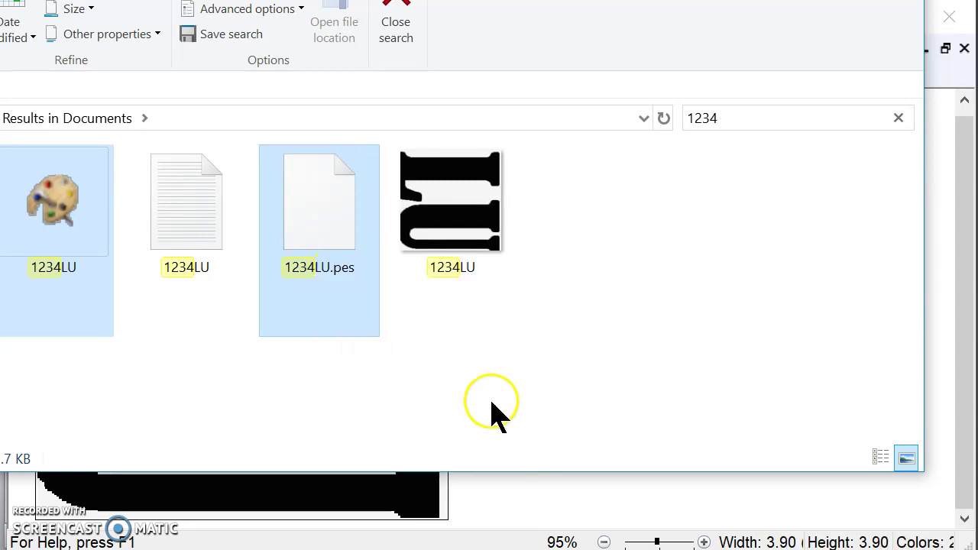
left_click(499, 366)
Step: Select the palette-icon 1234LU file together with 1234LU.pes and send both to USB Drive (F:)
left_click(80, 259)
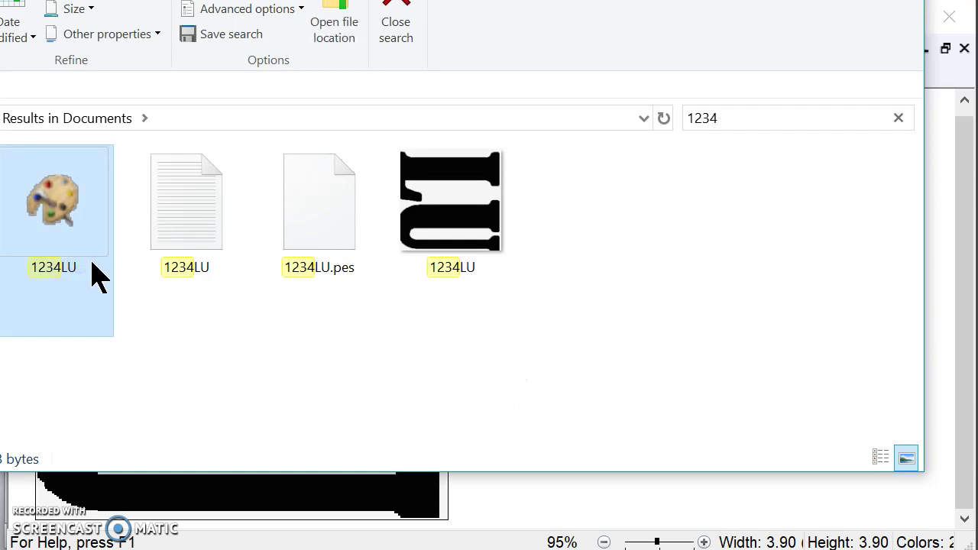
left_click(339, 254, "ctrl")
right_click(338, 253)
left_click(319, 259)
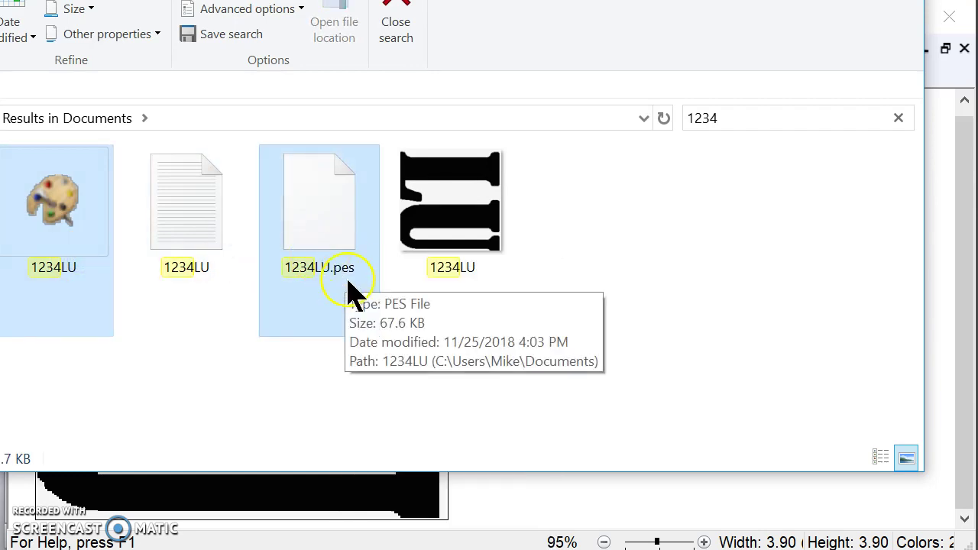
right_click(340, 195)
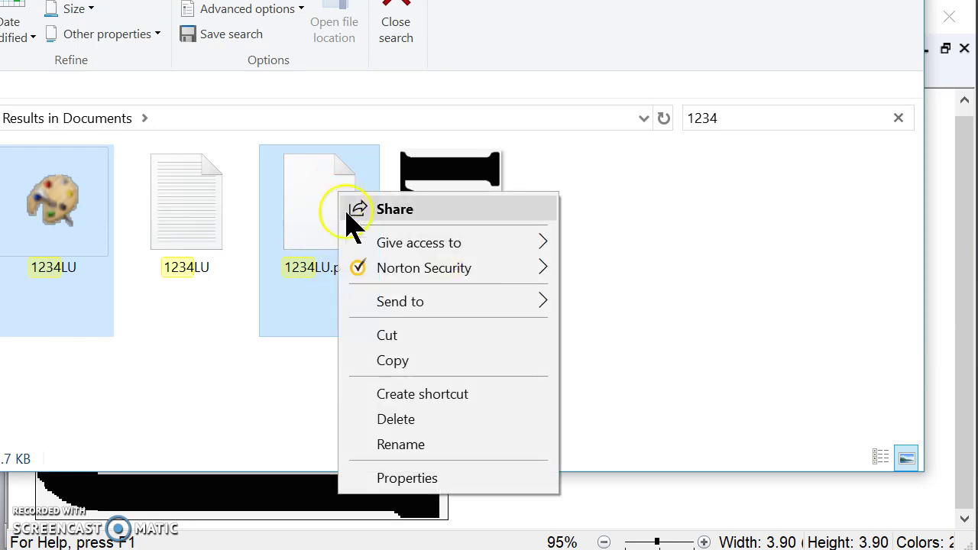
mouse_move(405, 311)
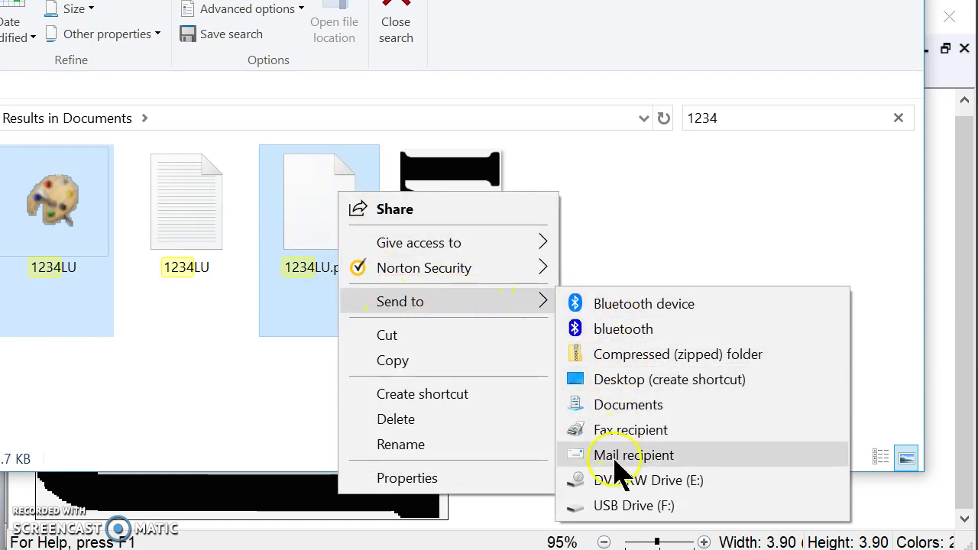
left_click(623, 505)
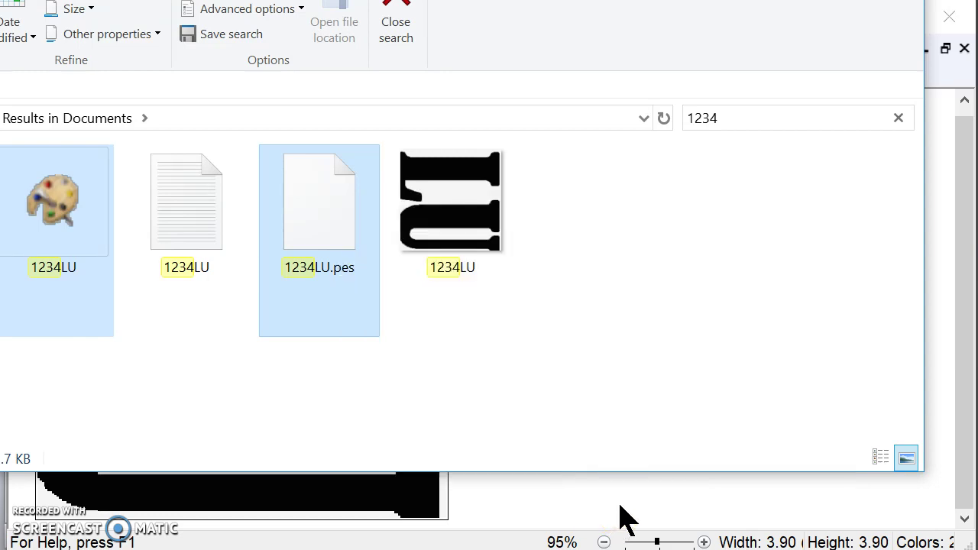
left_click(336, 230)
right_click(323, 200)
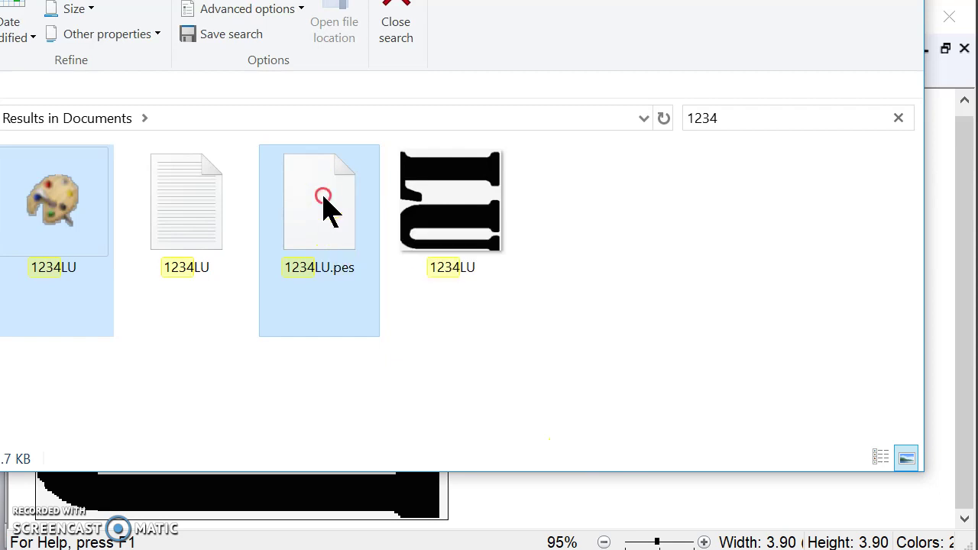
mouse_move(451, 310)
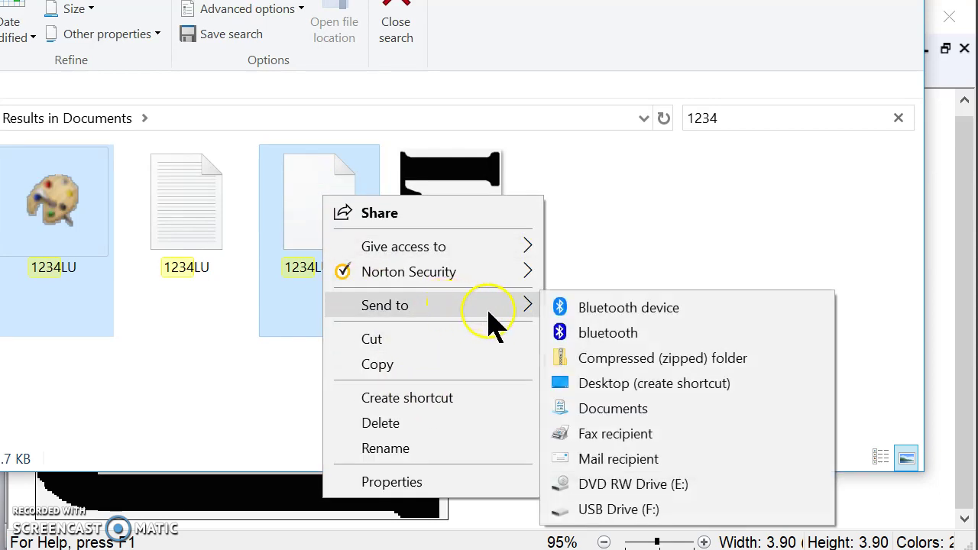
left_click(619, 508)
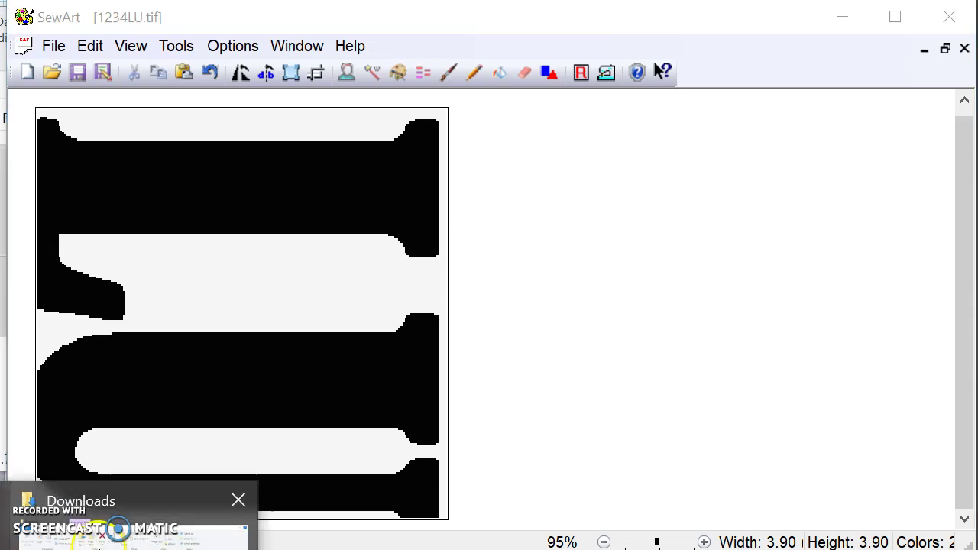
Step: Return to the File Explorer search results, select only 1234LU.pes and send it to USB Drive (F:)
left_click(105, 526)
right_click(300, 233)
left_click(386, 379)
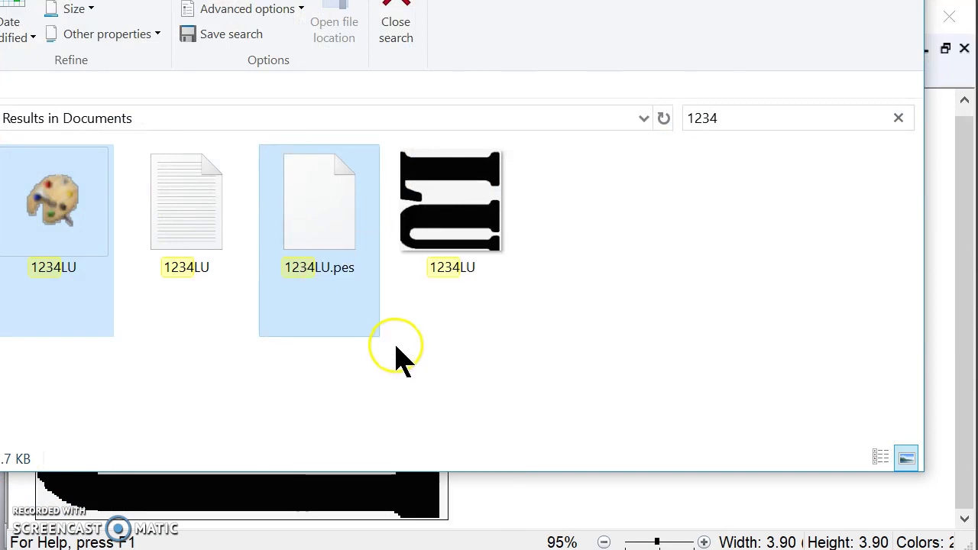
left_click(400, 353)
left_click(319, 237)
right_click(316, 234)
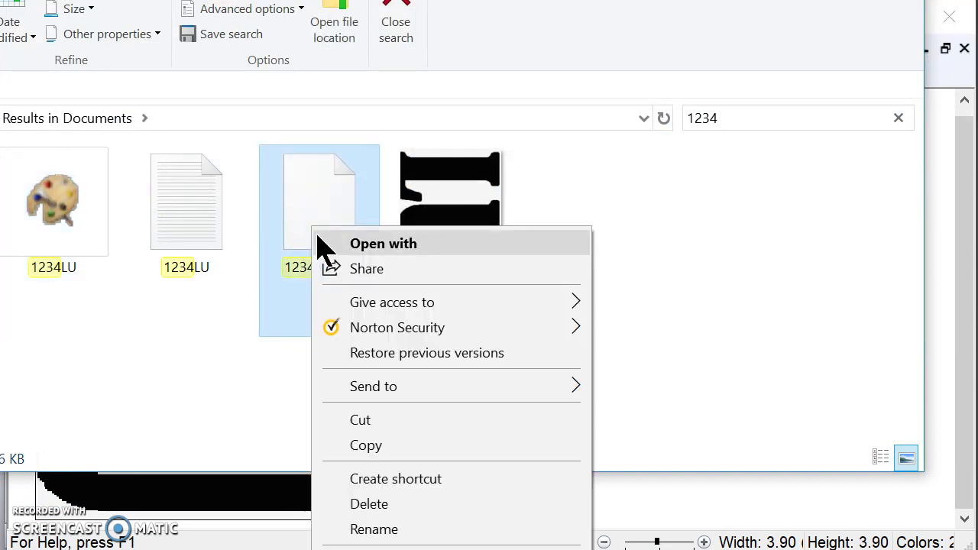
mouse_move(430, 389)
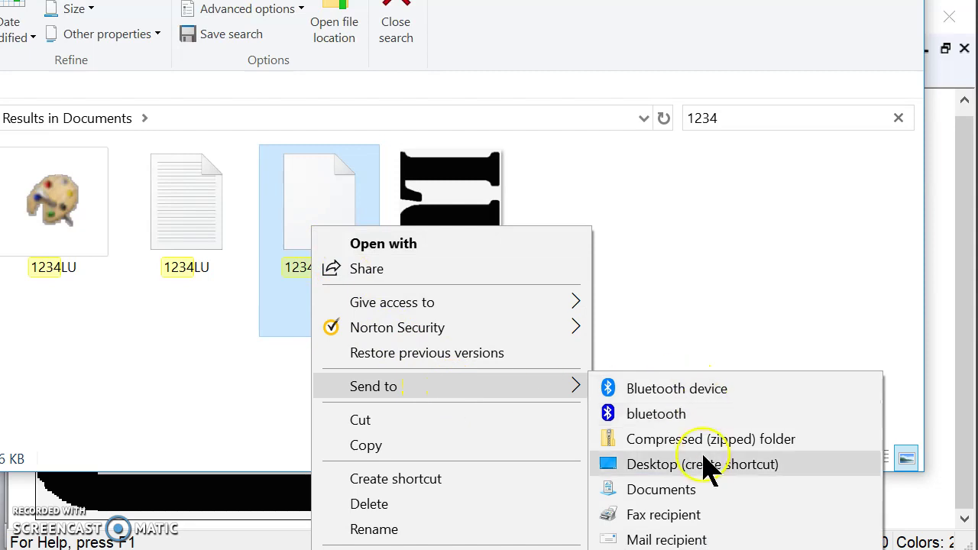
left_click(710, 365)
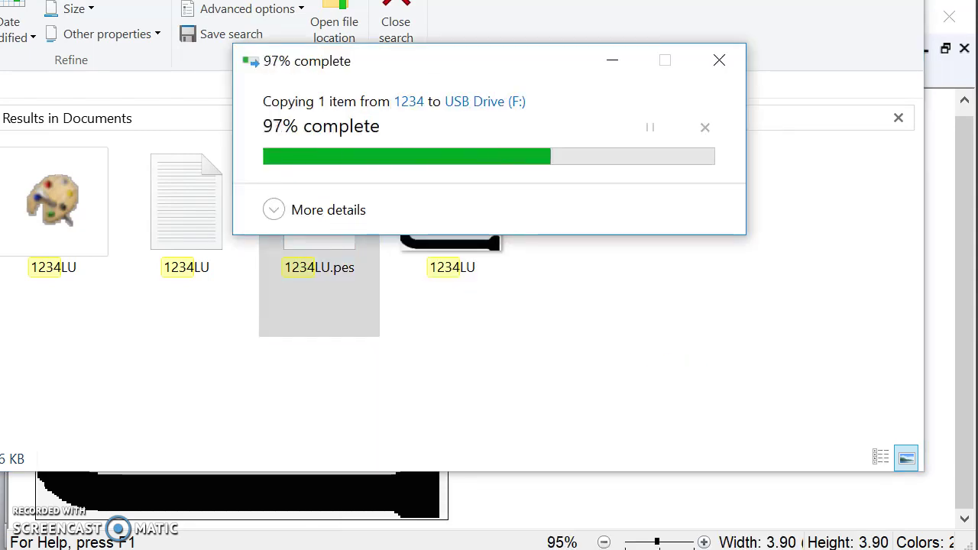
Step: Send the palette-icon 1234LU file on its own to USB Drive (F:)
left_click(37, 198)
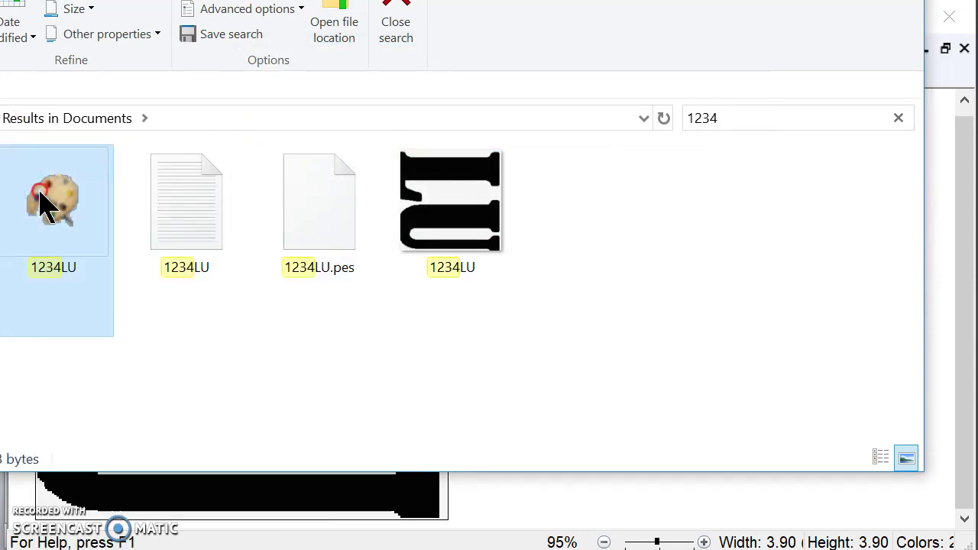
right_click(42, 195)
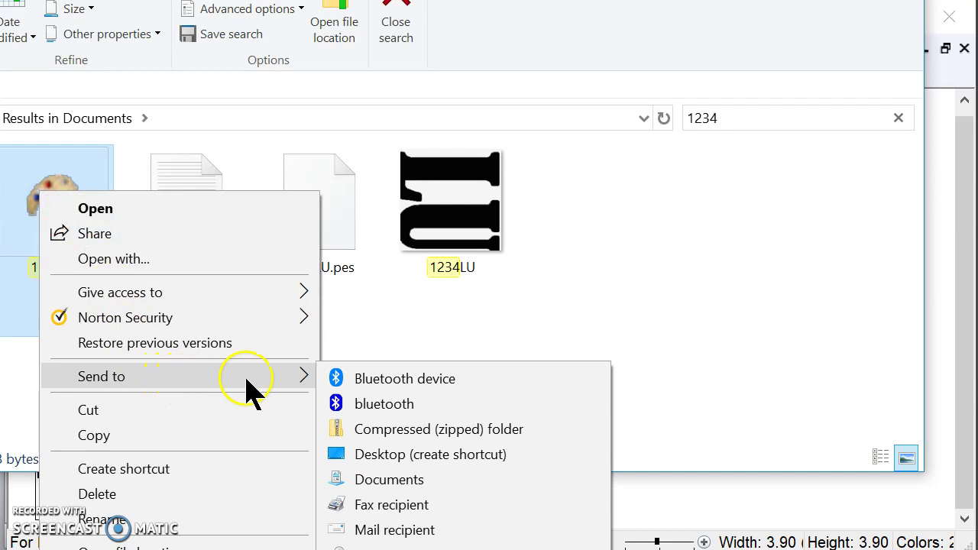
left_click(436, 519)
right_click(76, 230)
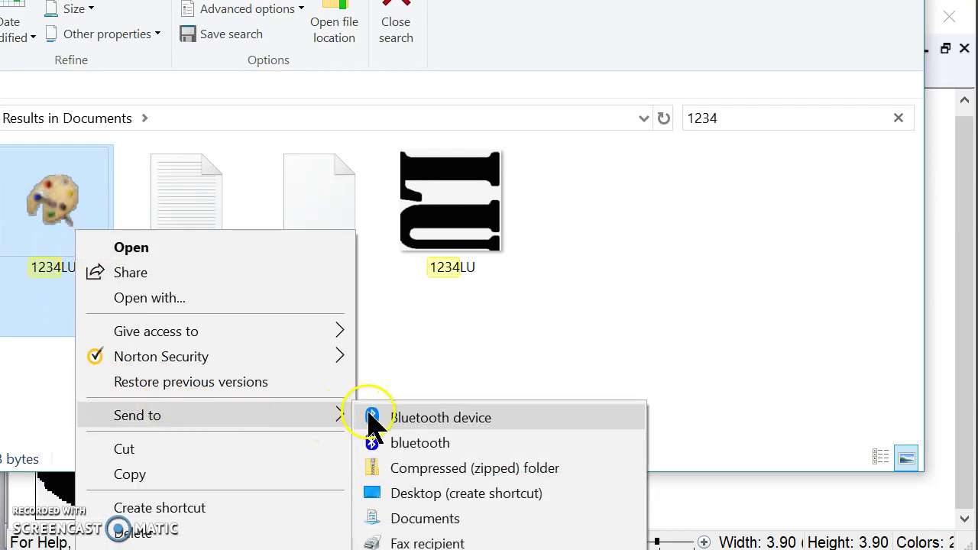
left_click(375, 415)
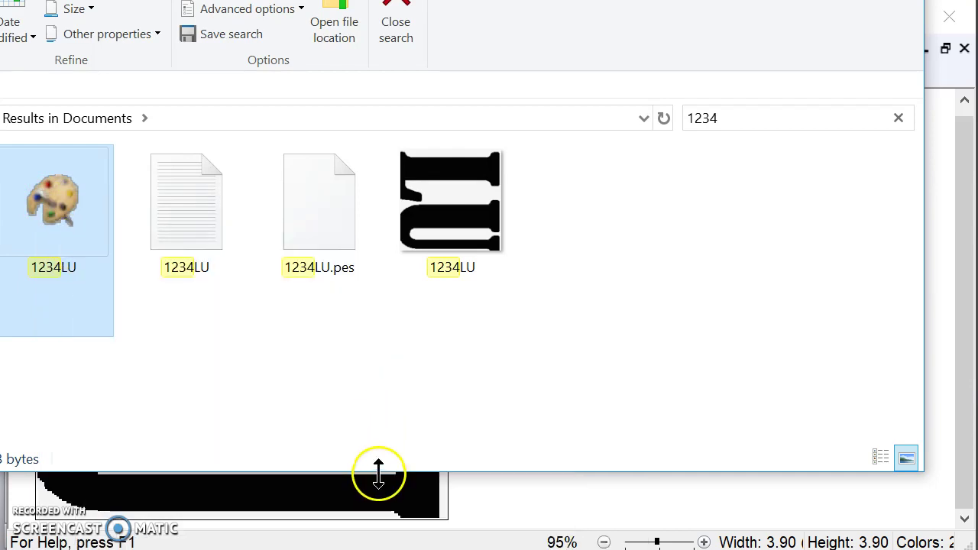
right_click(43, 214)
key("Escape")
left_click(69, 267)
right_click(70, 271)
mouse_move(214, 413)
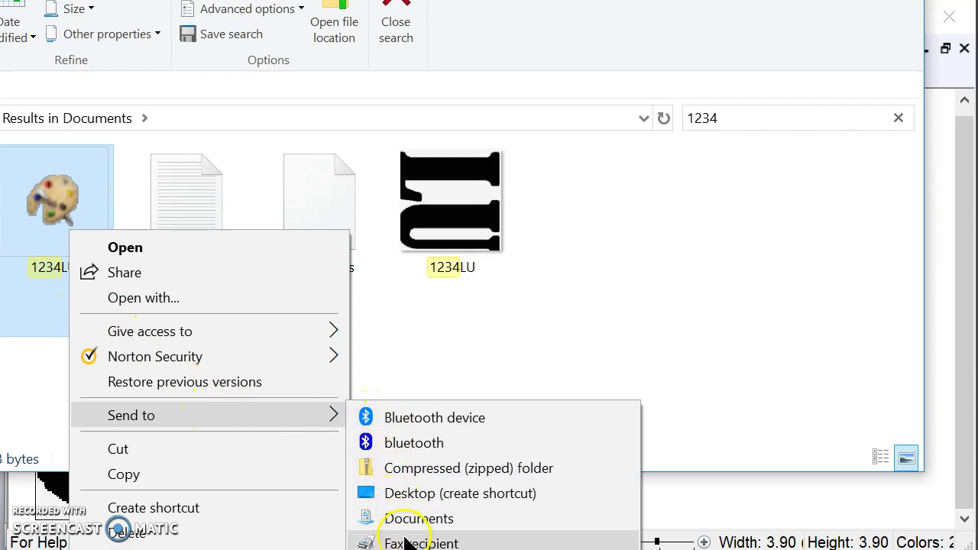
key("Escape")
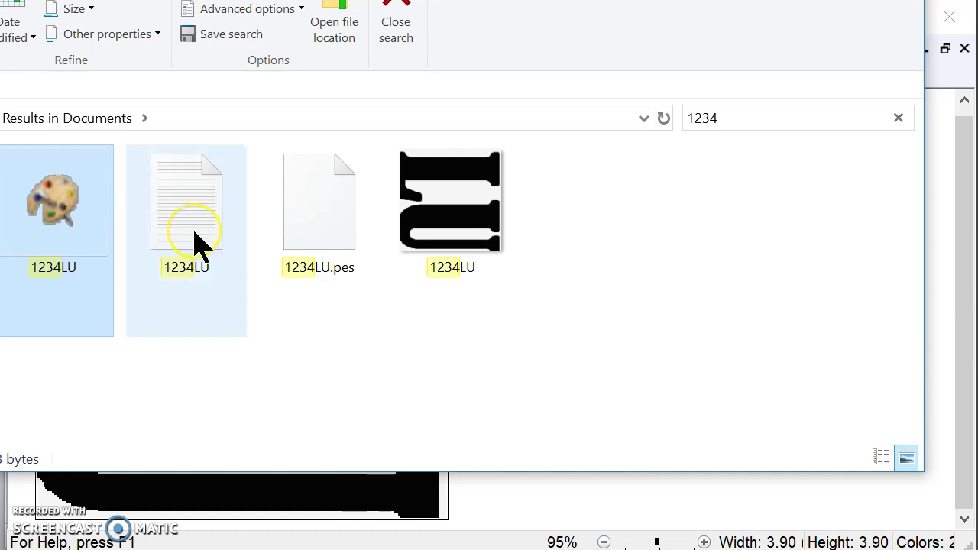
mouse_move(194, 243)
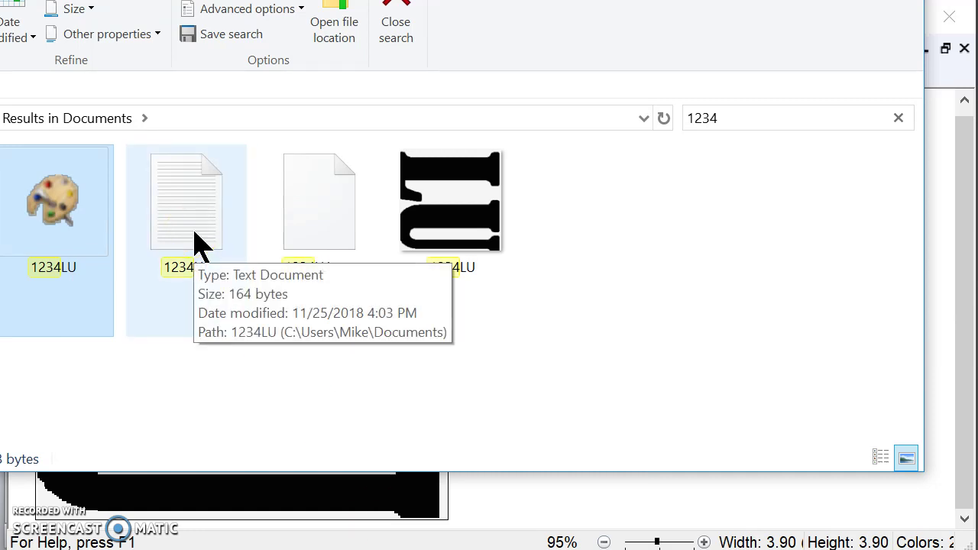